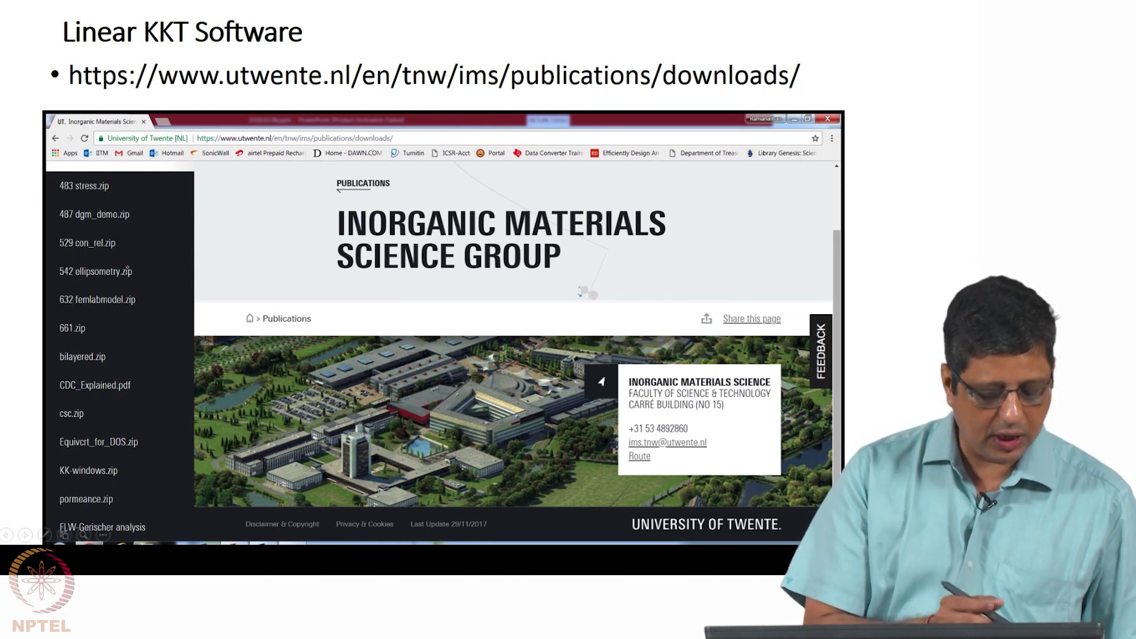
Circle KK-windows.zip on the lecture slide and mark beside the Equivcrt_for_DOS.zip entry.
left_click_drag(73, 456, 40, 457)
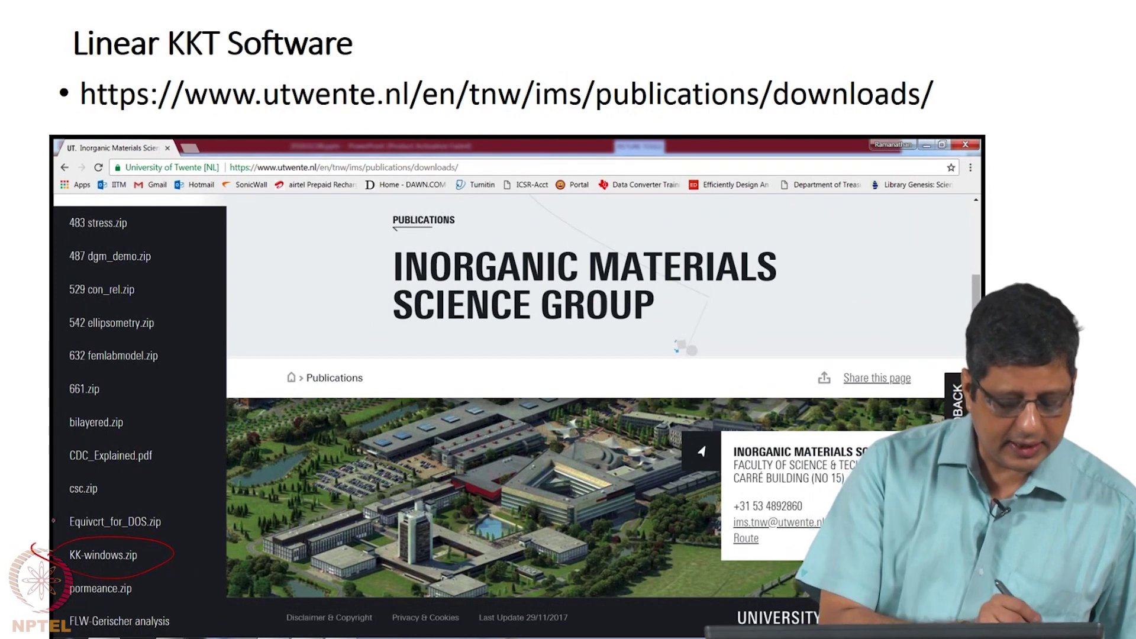
left_click_drag(52, 509, 36, 533)
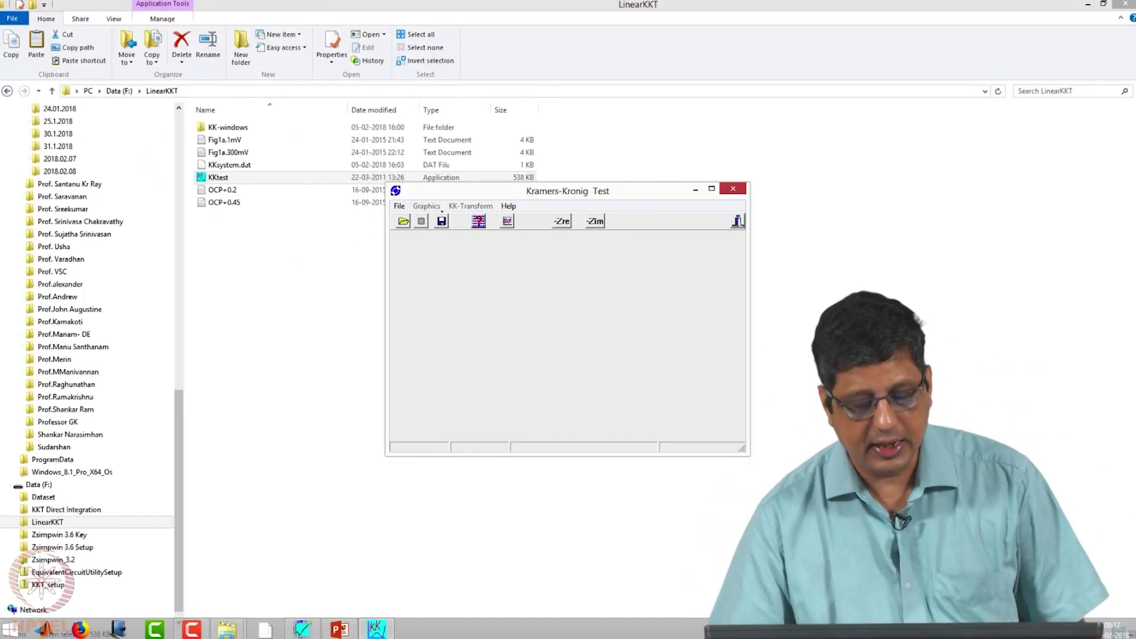
Show the File properties dialog (impedance Z', Z'', internal weight factors) and move it right.
left_click(399, 206)
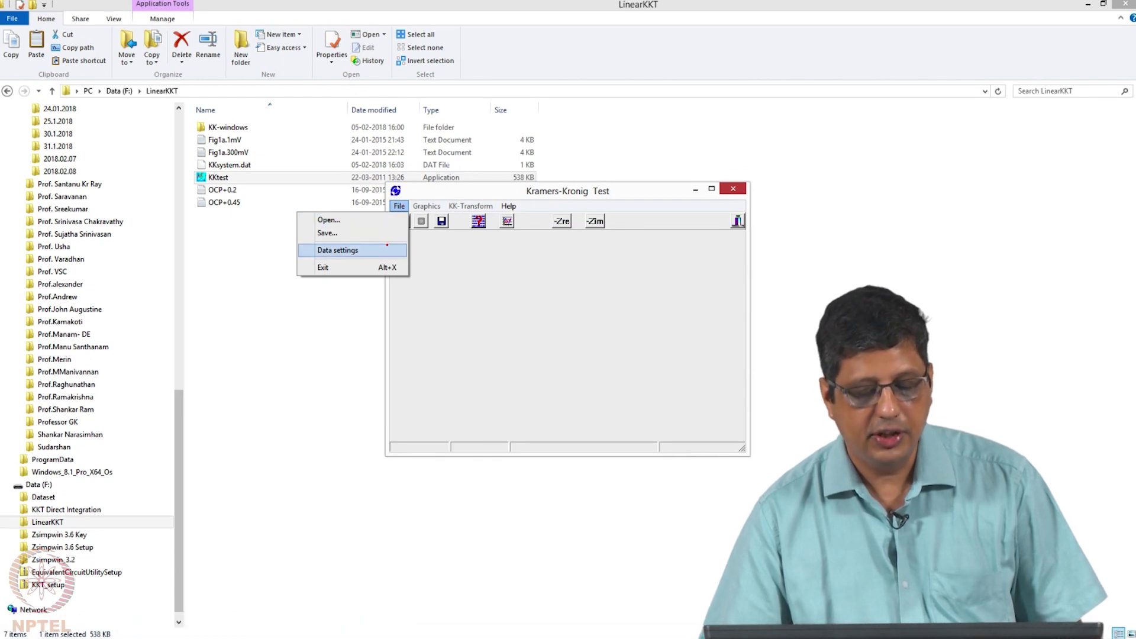
left_click(387, 249)
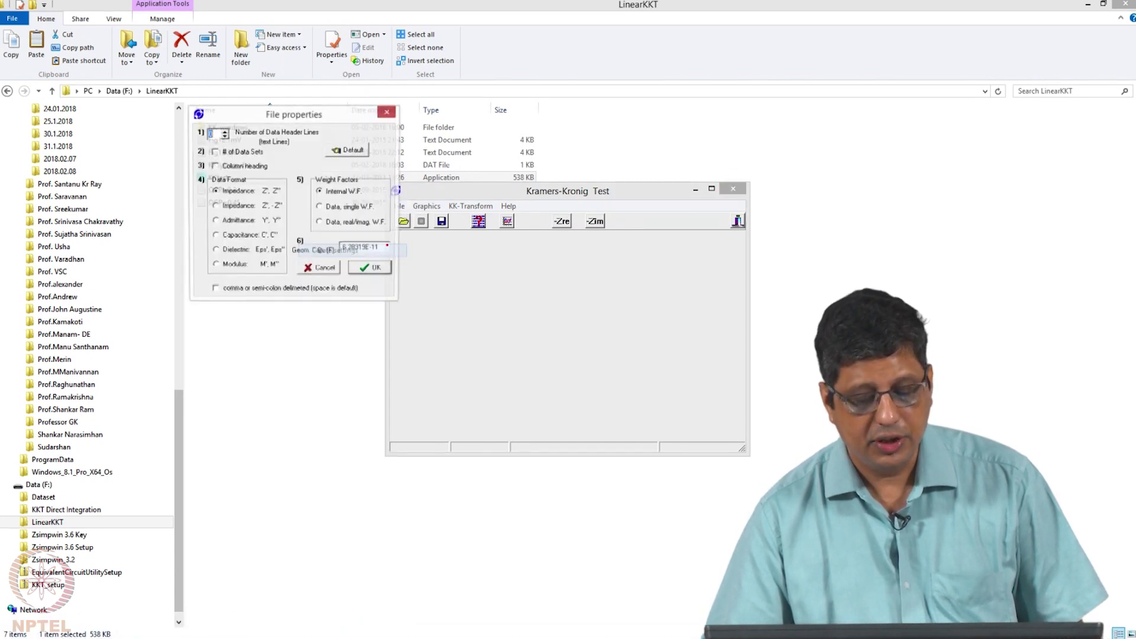
left_click_drag(290, 116, 708, 118)
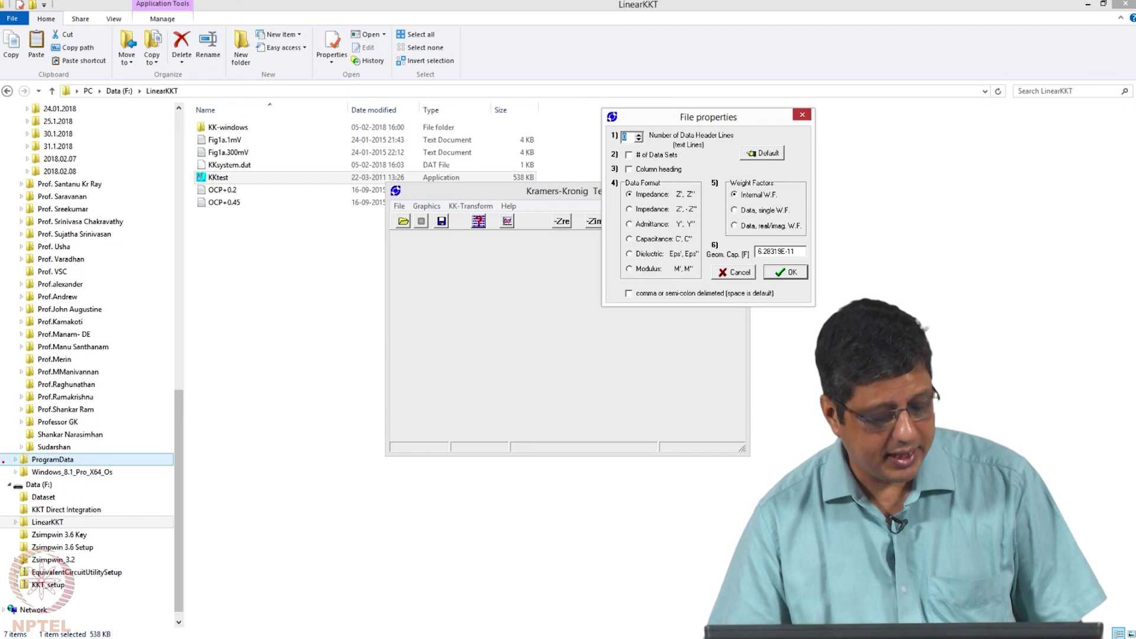
View Maxwell01's numeric columns from the Dataset folder in Notepad, then return to KKtest.
left_click(40, 498)
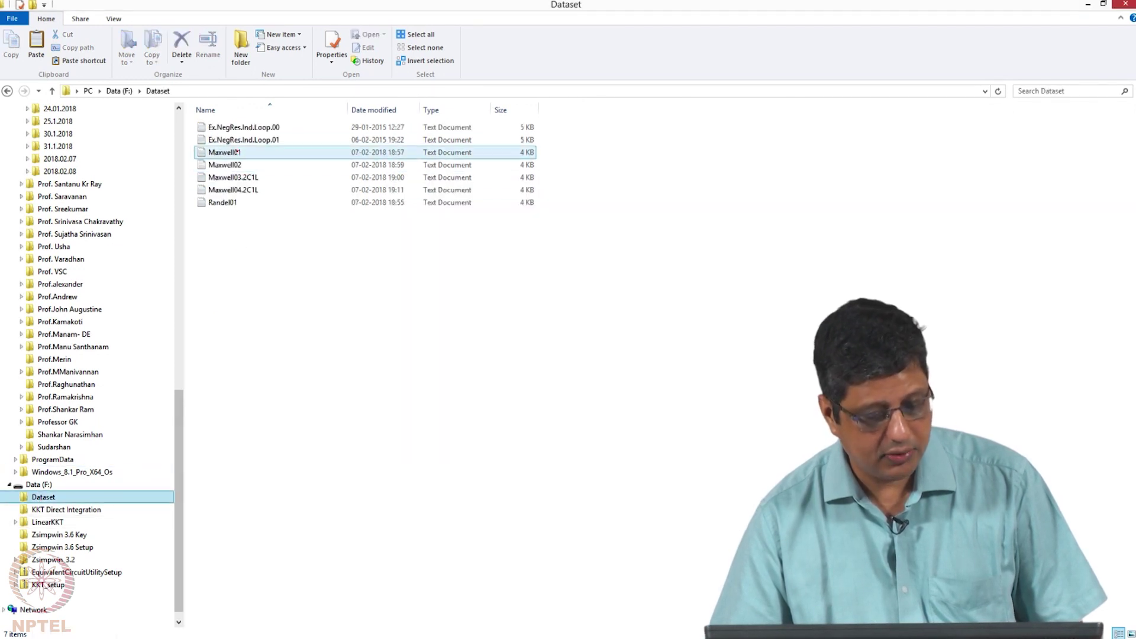
double_click(225, 152)
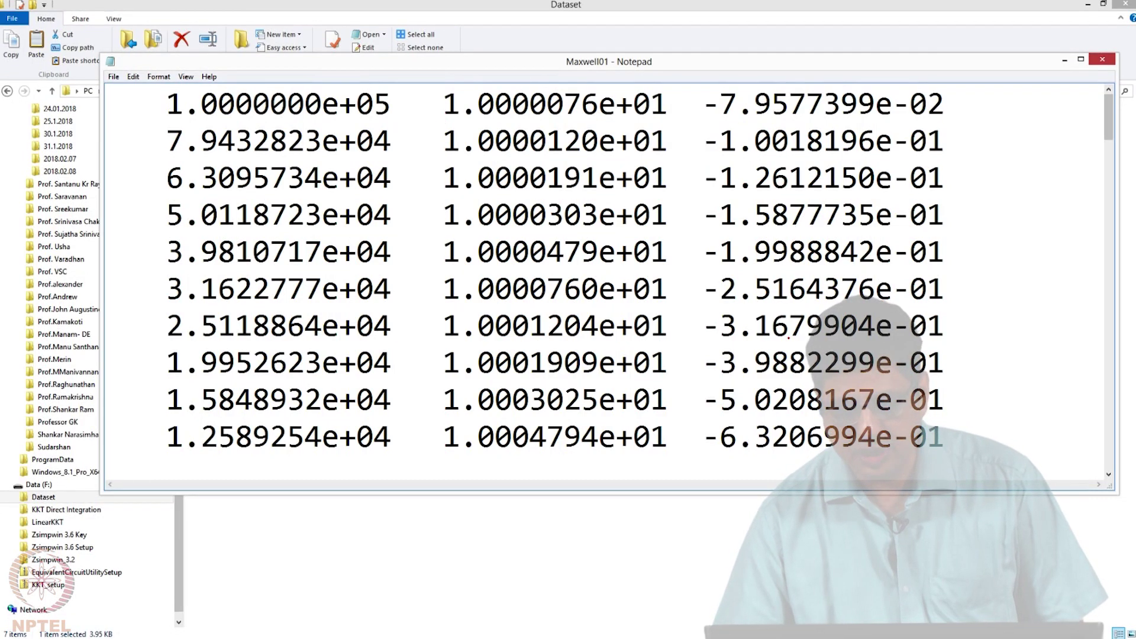
left_click(377, 630)
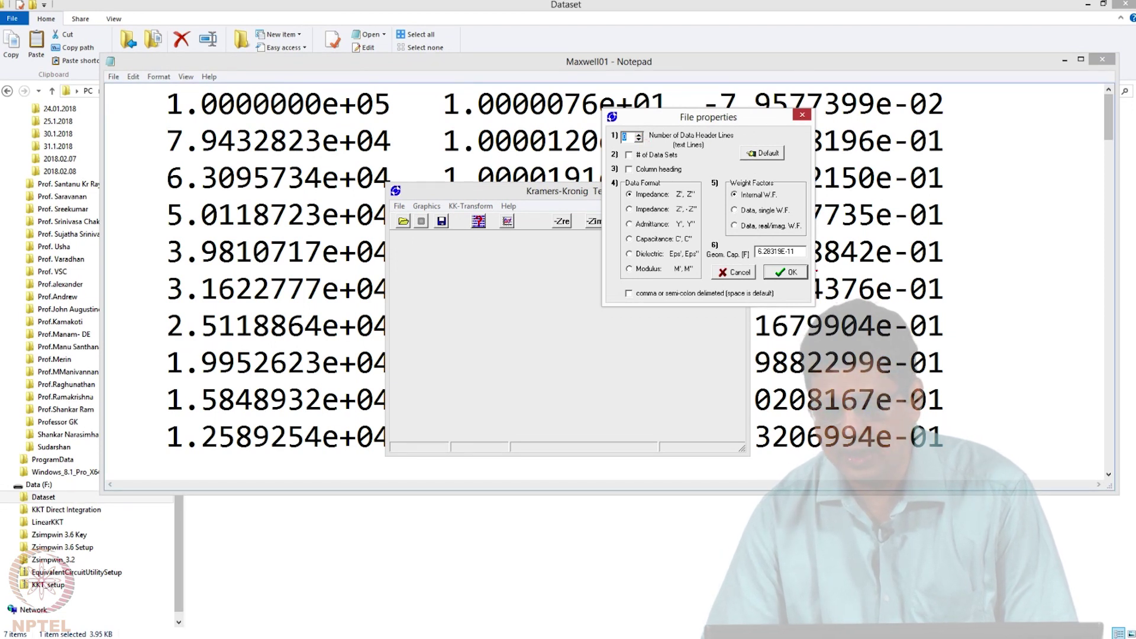
Dismiss File properties and load Maxwell01 from Data (F:)\Dataset.
key("Return")
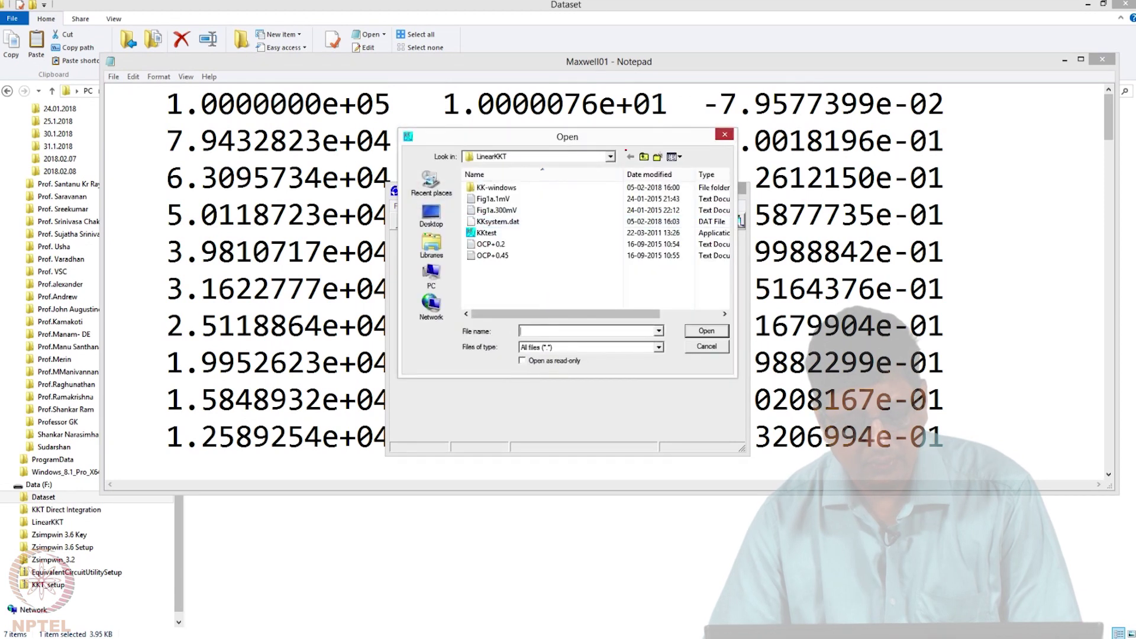
left_click(610, 156)
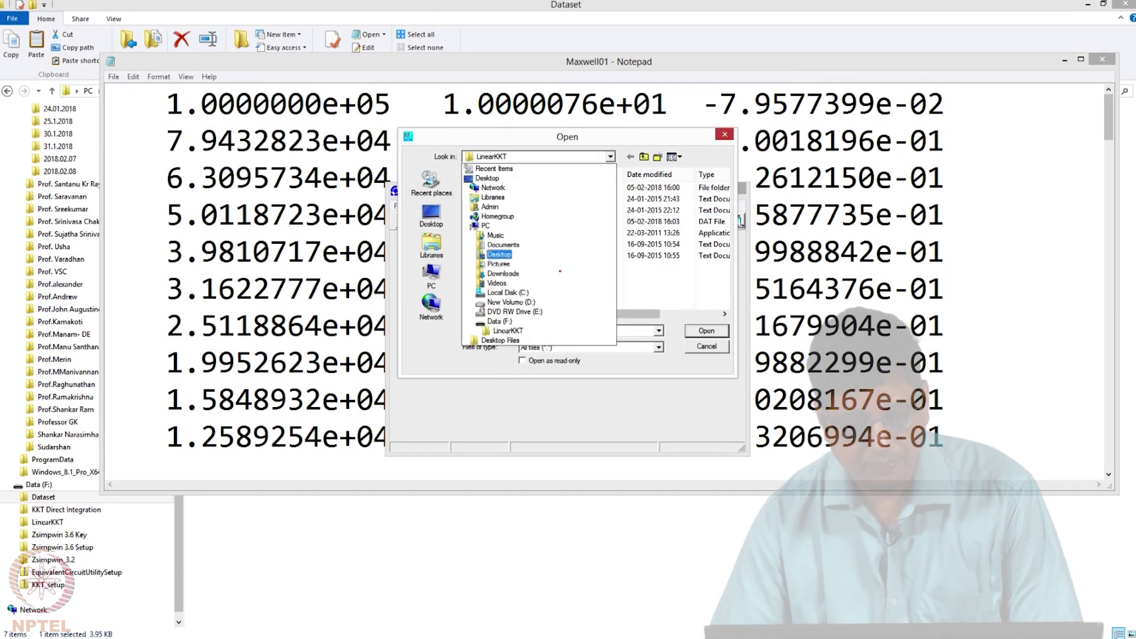
left_click(501, 320)
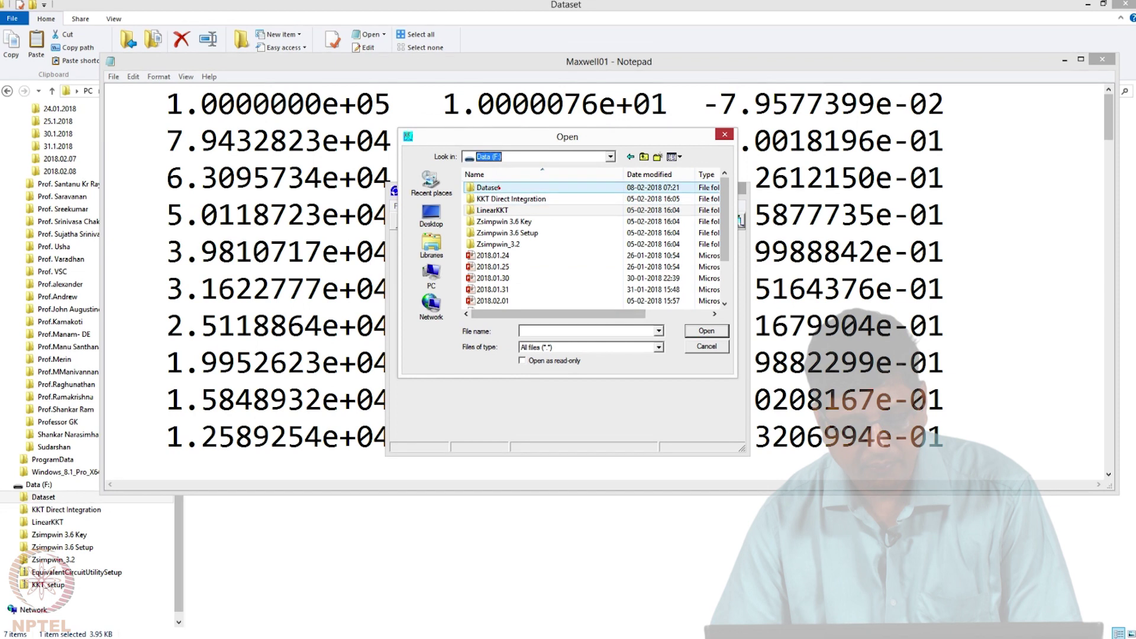
double_click(499, 187)
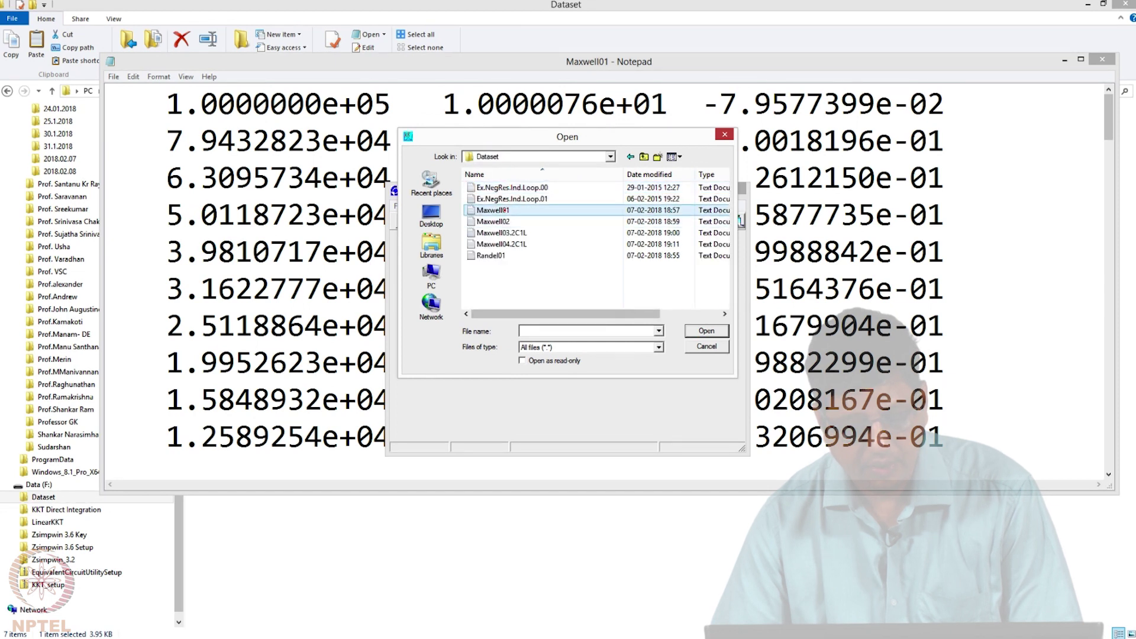
double_click(494, 210)
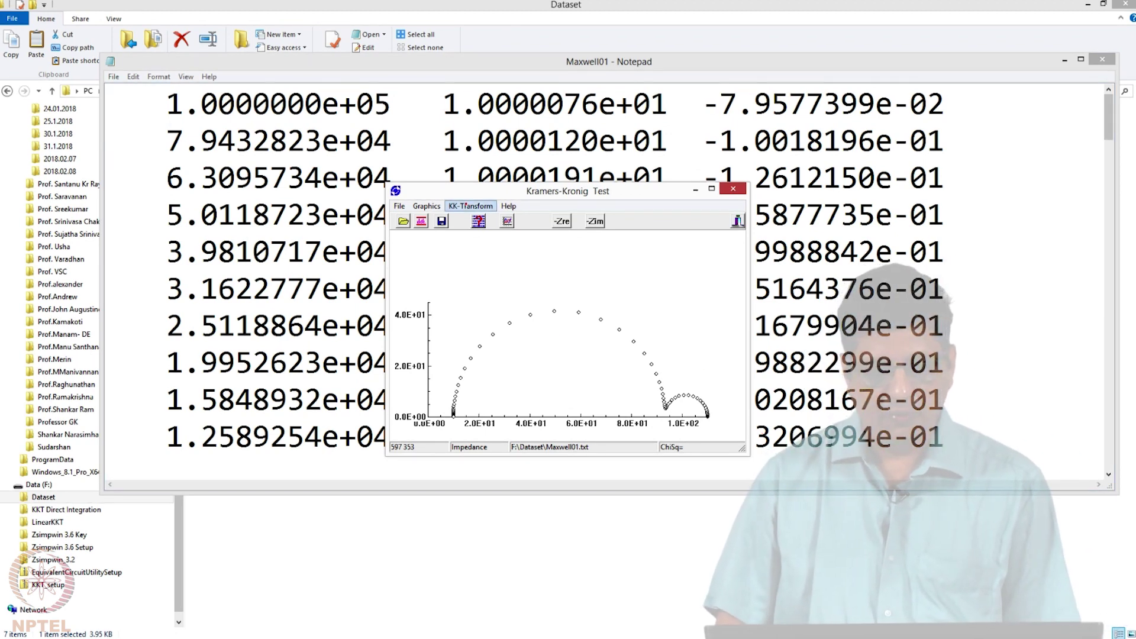
Review Transform Settings: complex impedance test, added capacitance and inductance, 7 tau per decade.
left_click(466, 207)
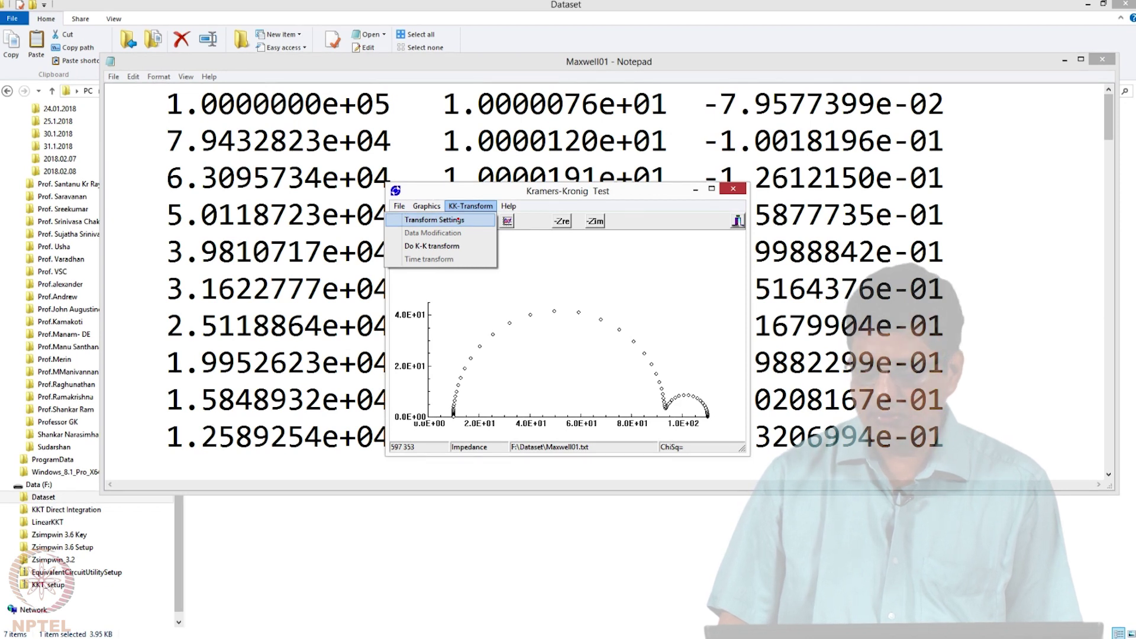
left_click(462, 220)
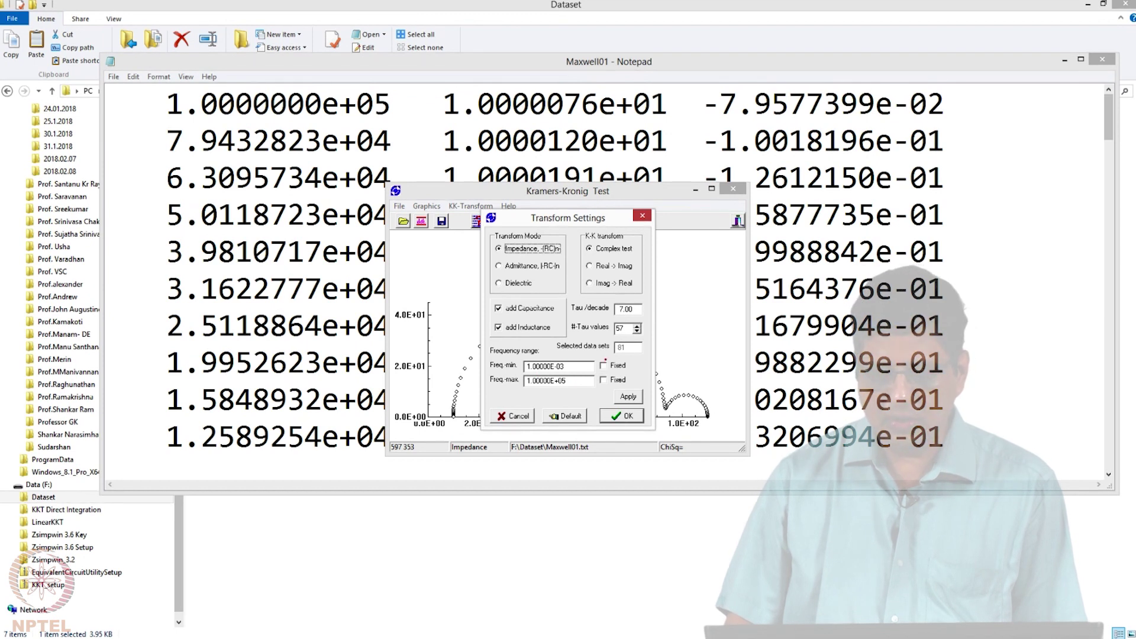
double_click(625, 309)
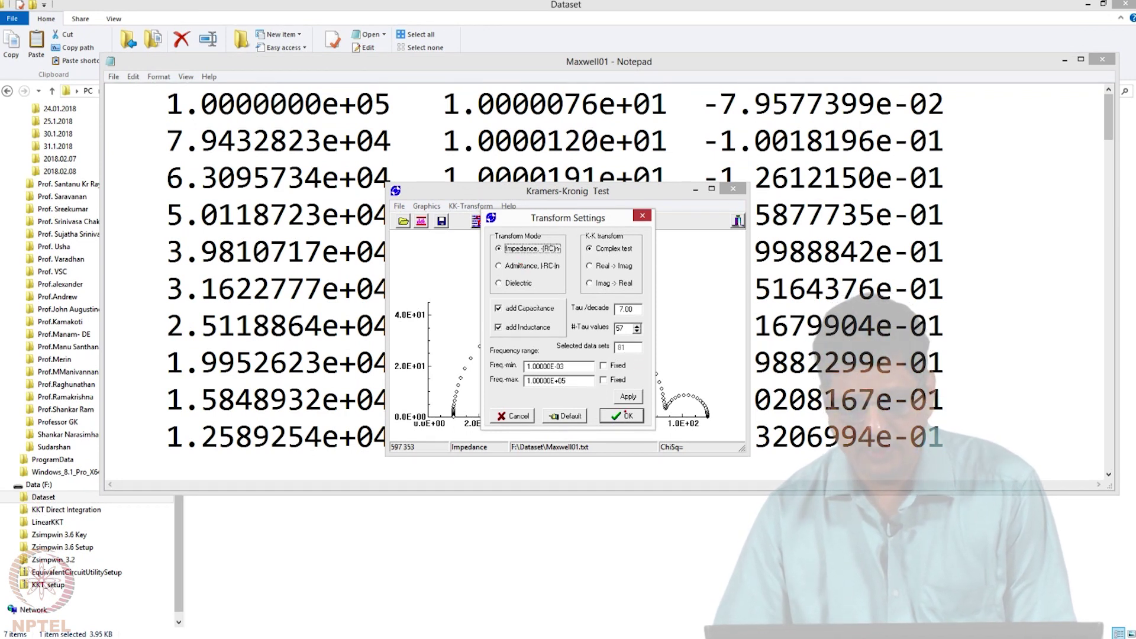
left_click(624, 414)
left_click(470, 206)
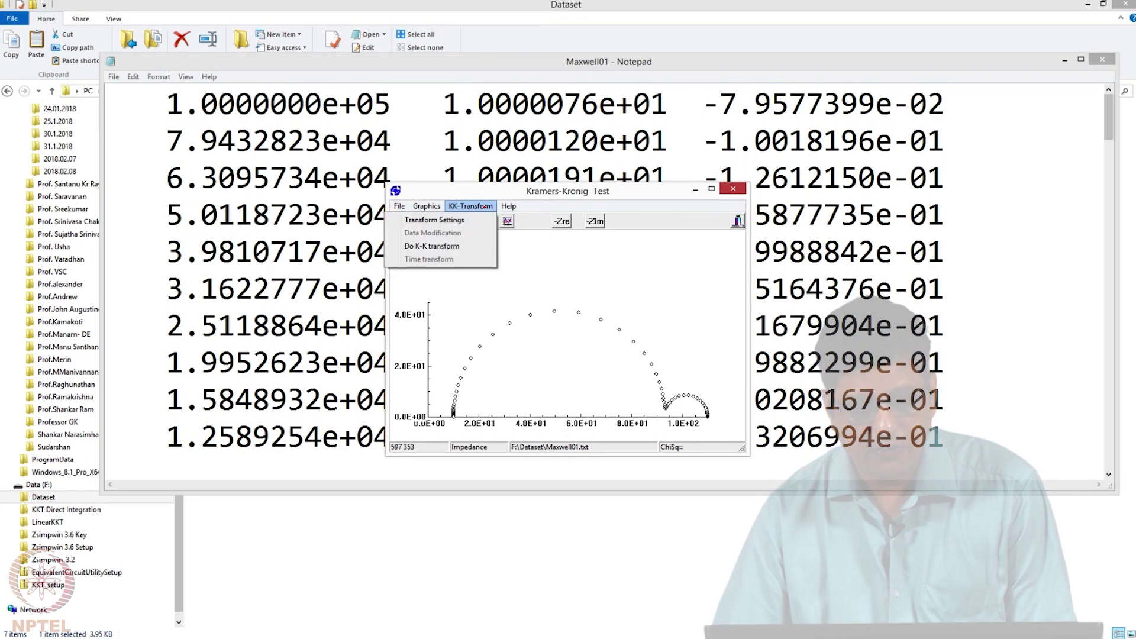
left_click(474, 246)
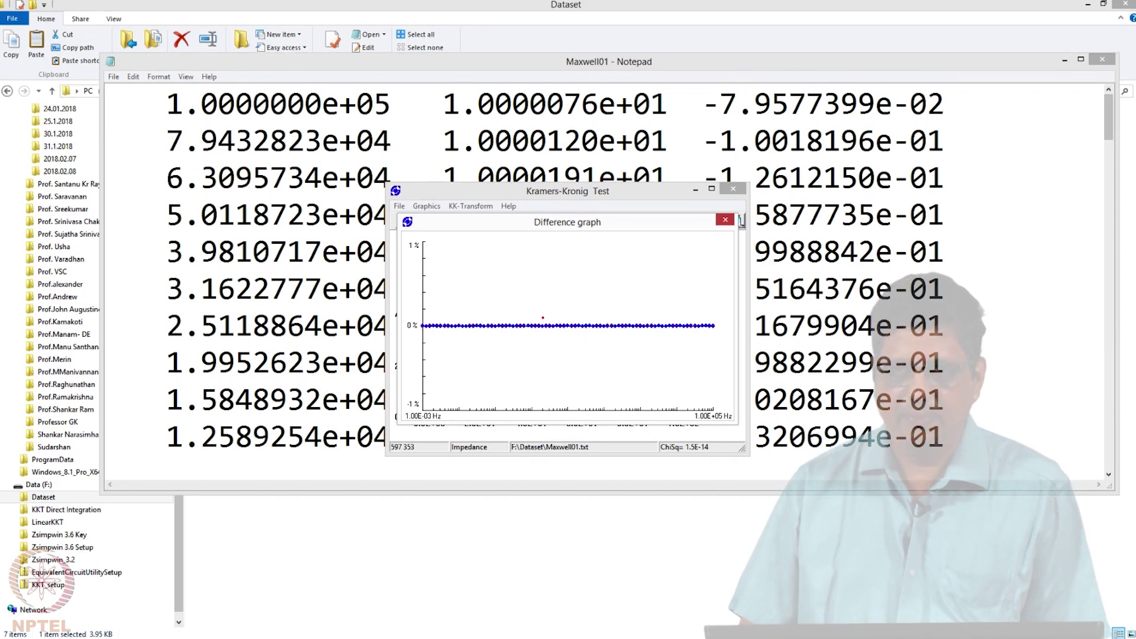
left_click(725, 220)
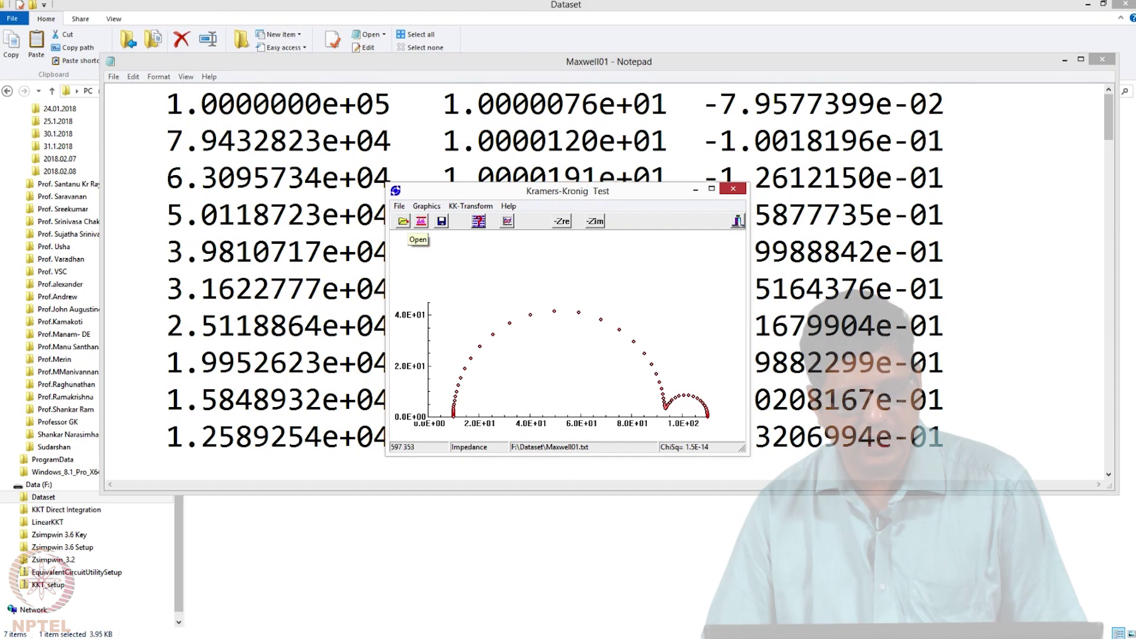
Load the Ex.NegRes.Ind.Loop.00 negative-resistance dataset.
left_click(404, 222)
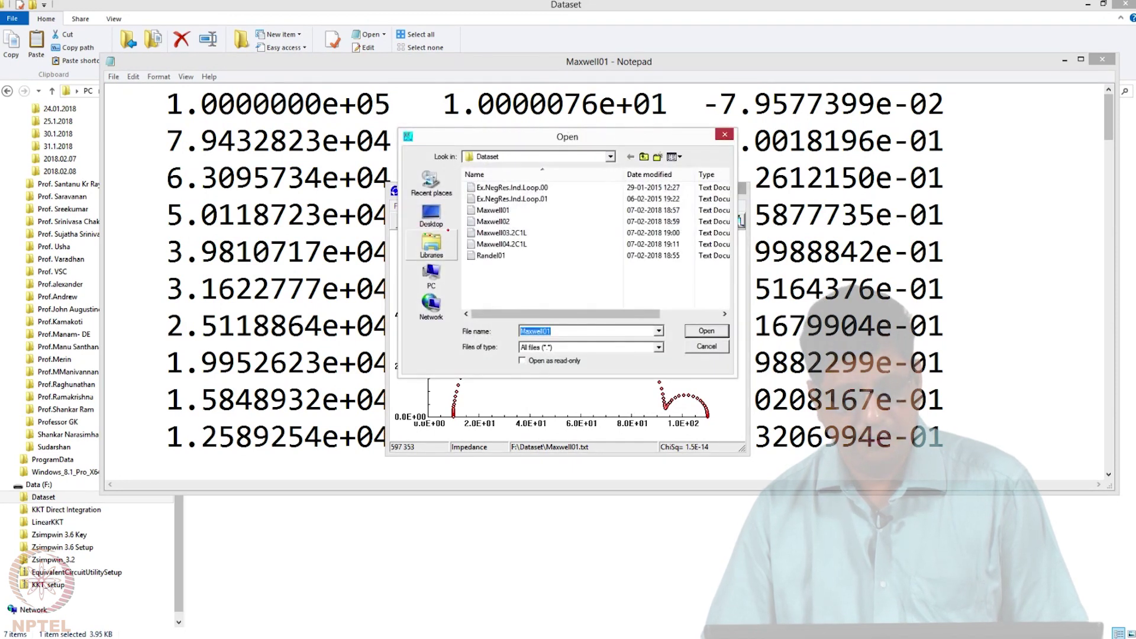
left_click(513, 187)
left_click(710, 330)
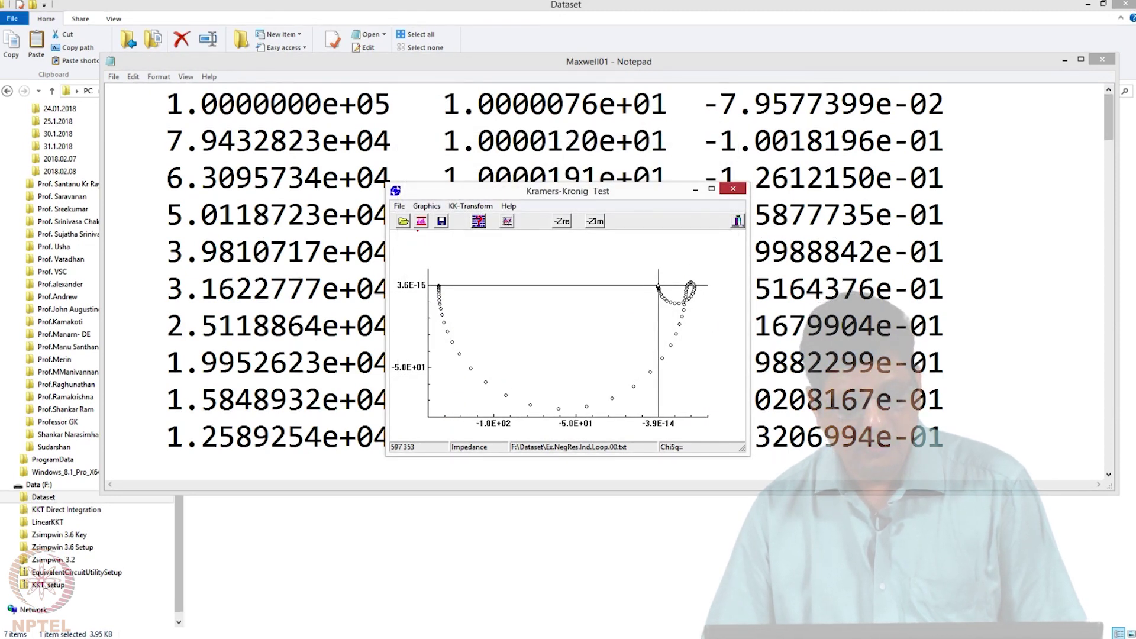
Confirm the data settings and invert the imaginary axis with the -Zim button.
left_click(399, 206)
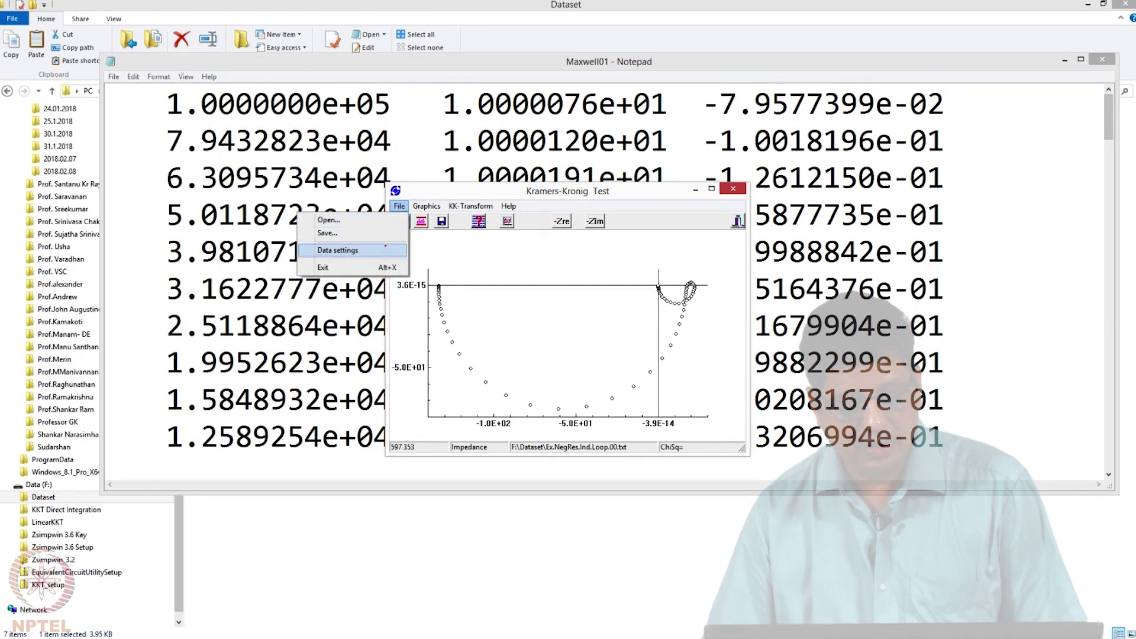
left_click(372, 250)
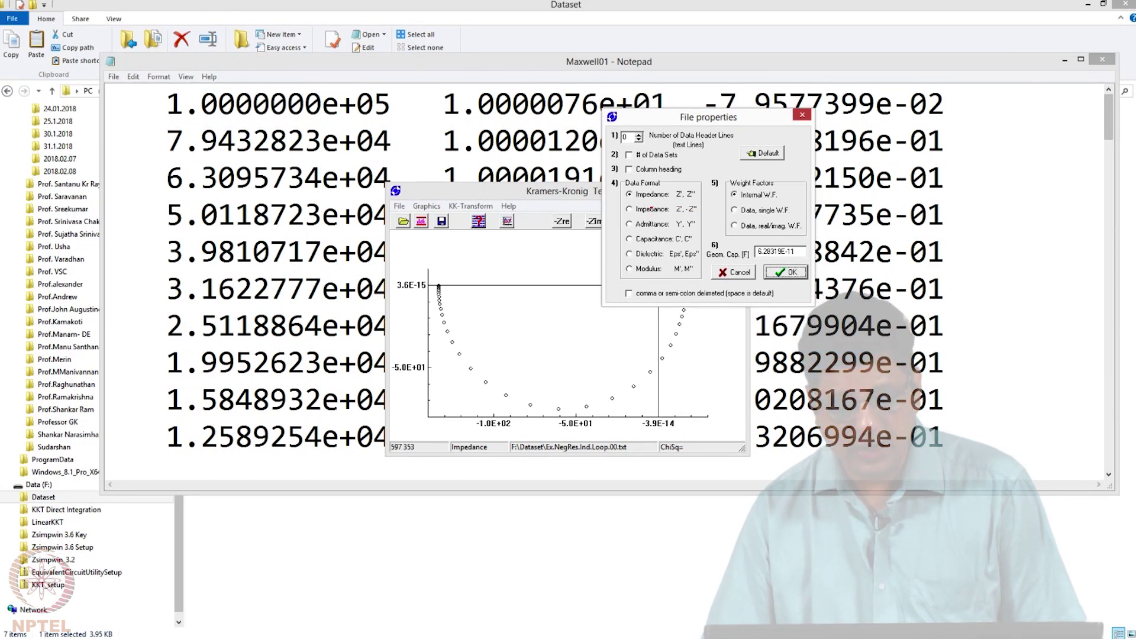
left_click(786, 271)
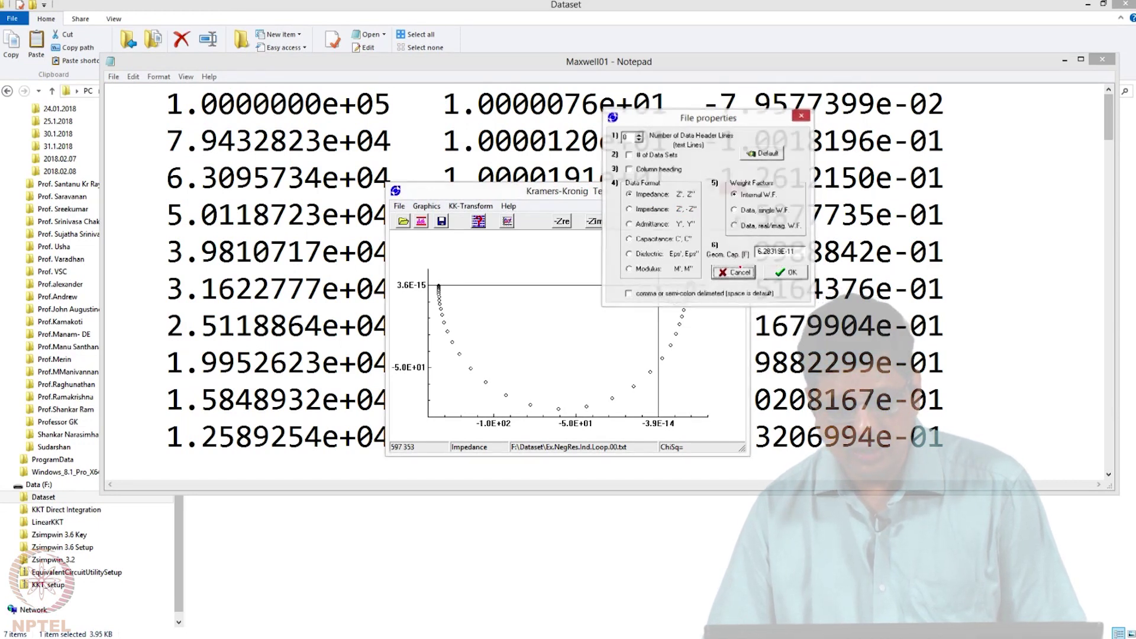
left_click(595, 222)
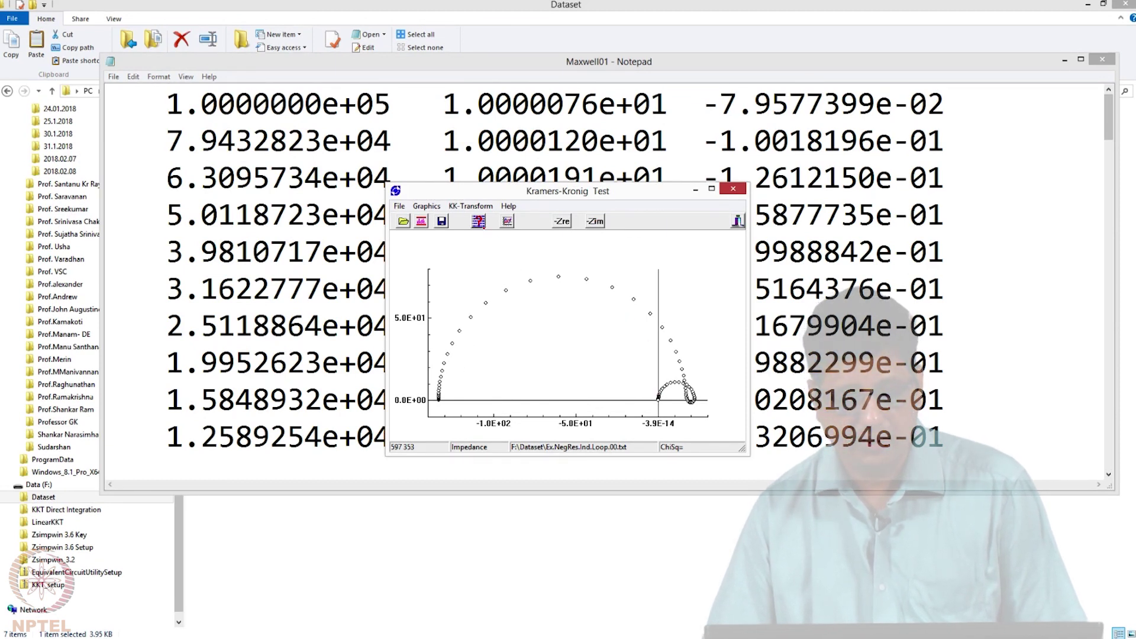
Keep impedance mode and run the K-K transform, showing large residuals with chi-square 3.0E-01.
left_click(471, 206)
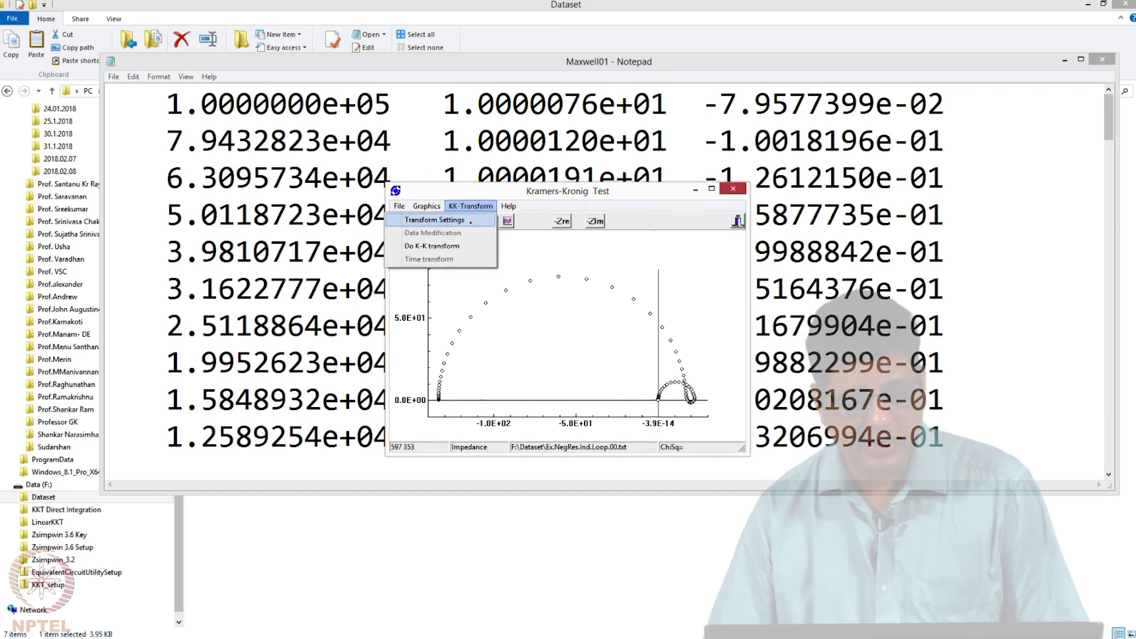
left_click(468, 221)
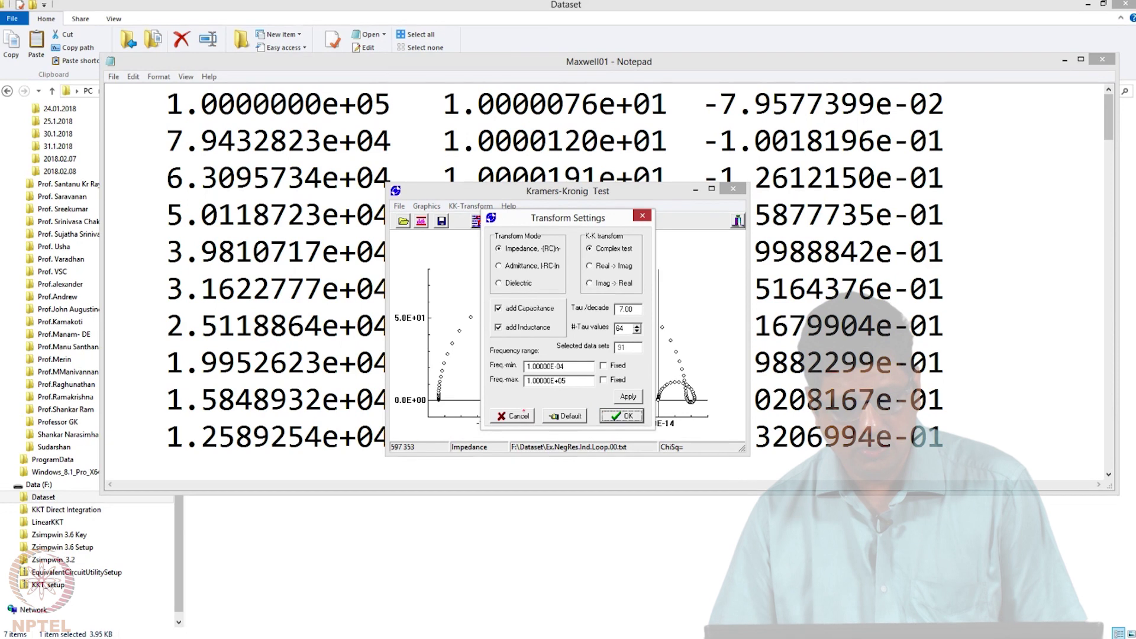
left_click(519, 413)
left_click(471, 206)
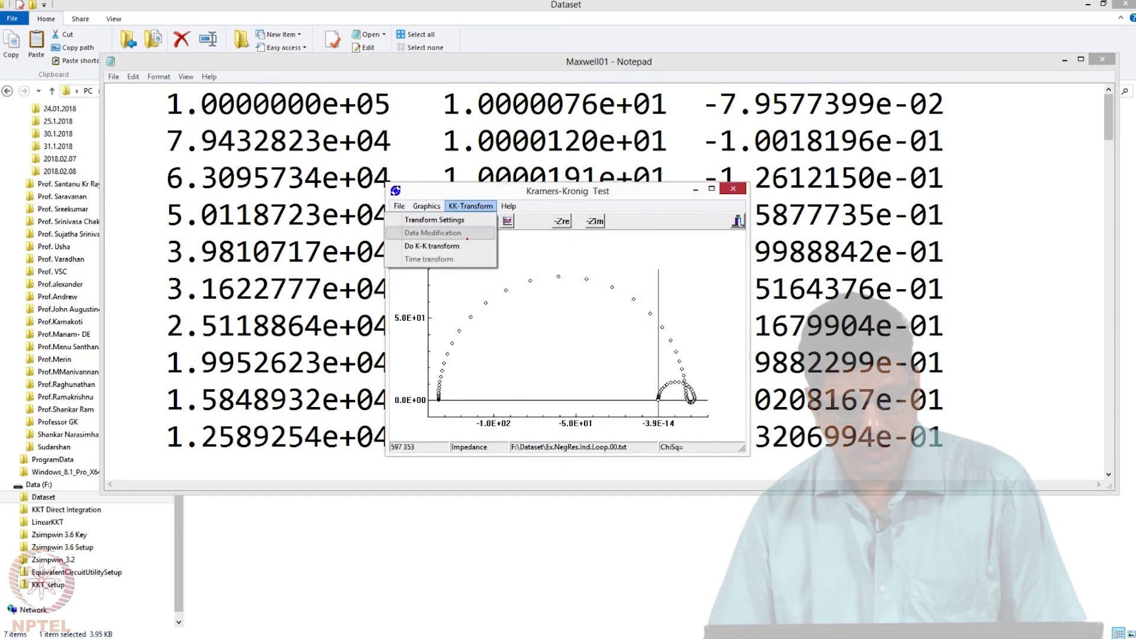
left_click(465, 246)
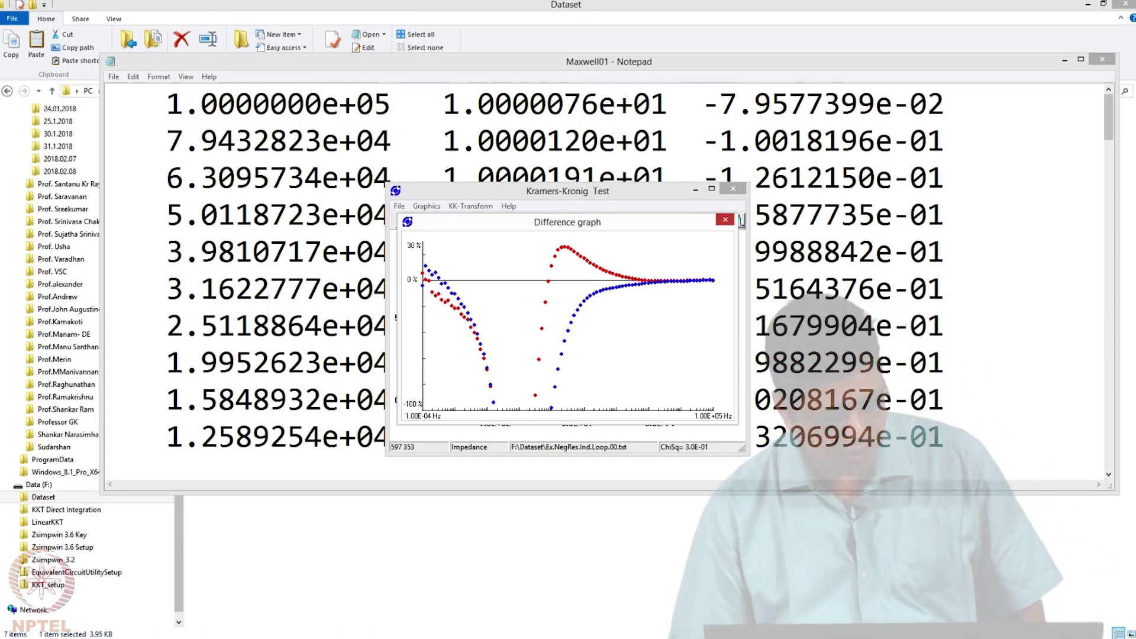
Show slide 4 on Linear KKT's simple EIS examples and negative-resistance results.
left_click(340, 629)
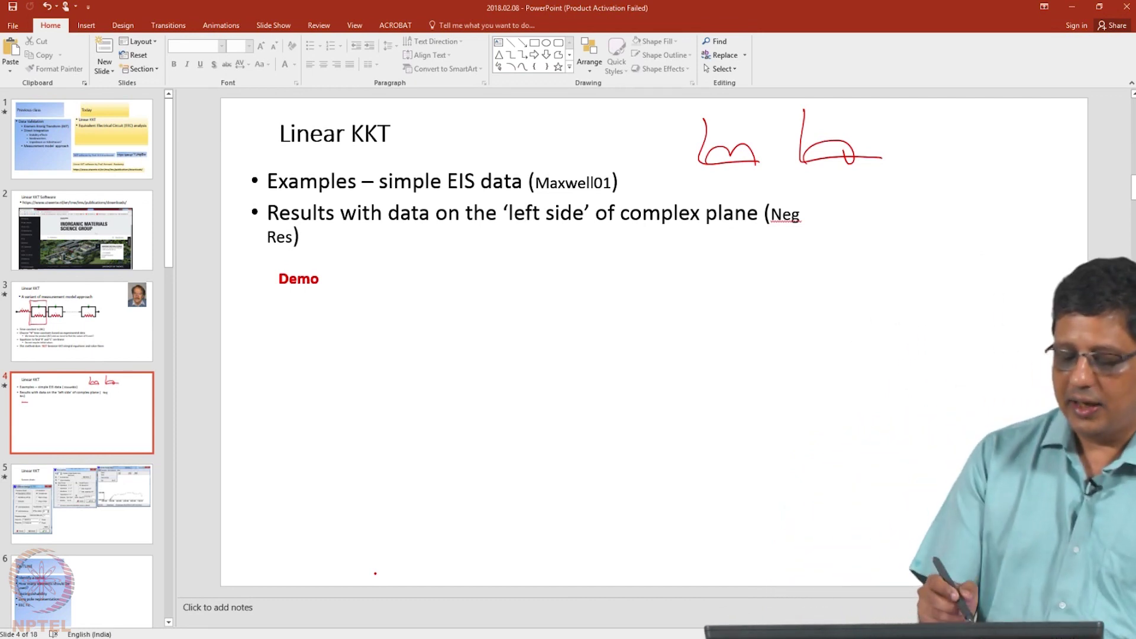
left_click(347, 319)
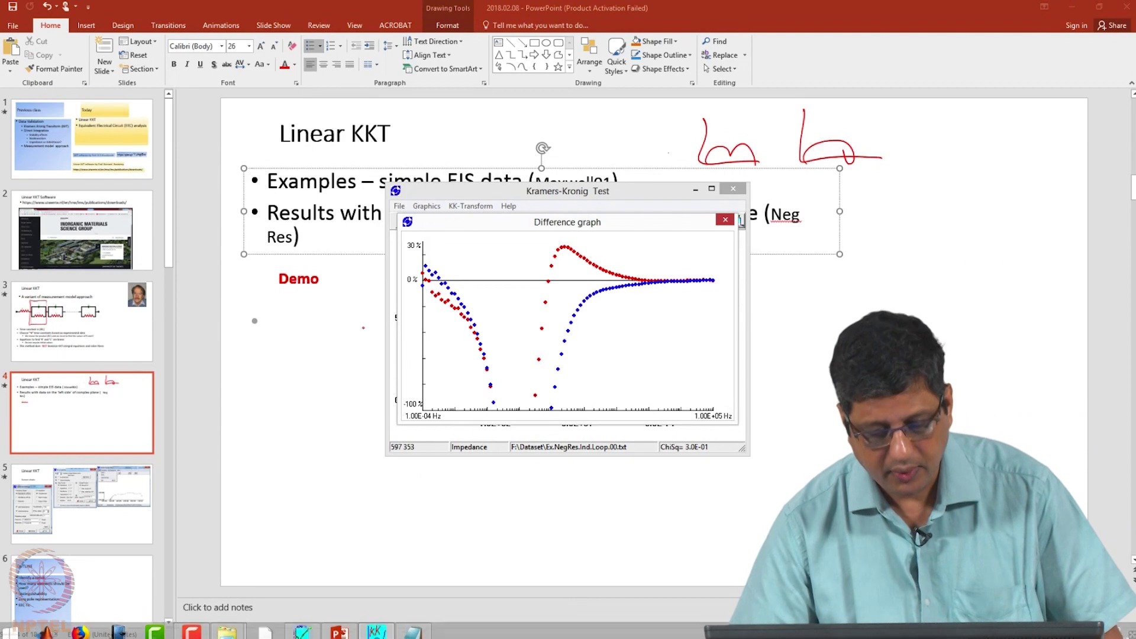
Close the difference graph and switch the transform settings to admittance mode.
left_click(726, 219)
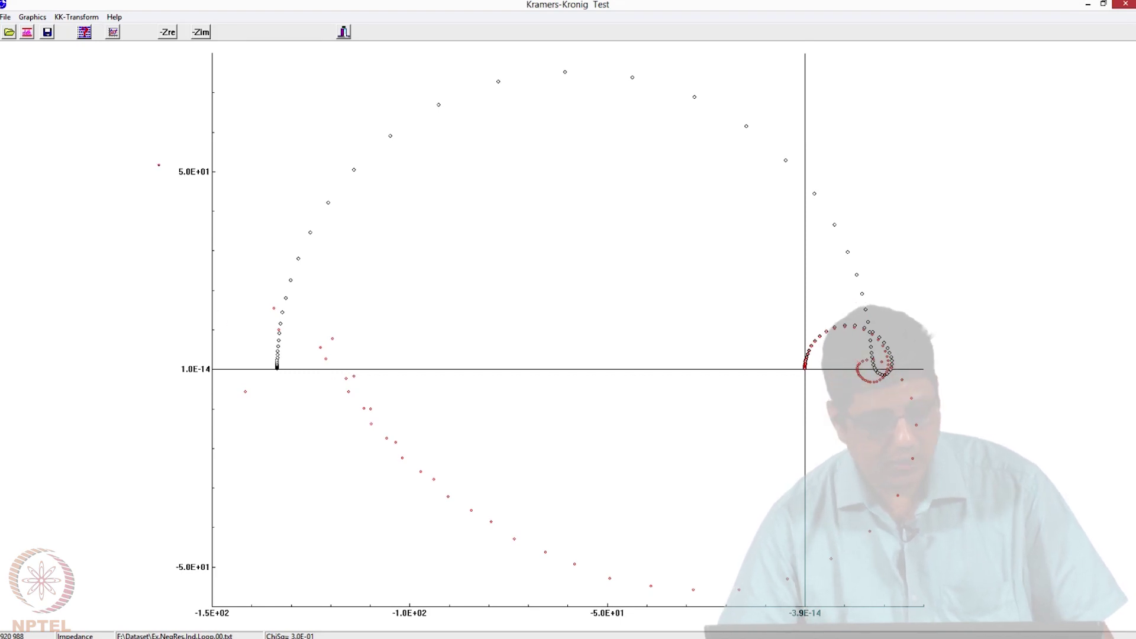
left_click(76, 17)
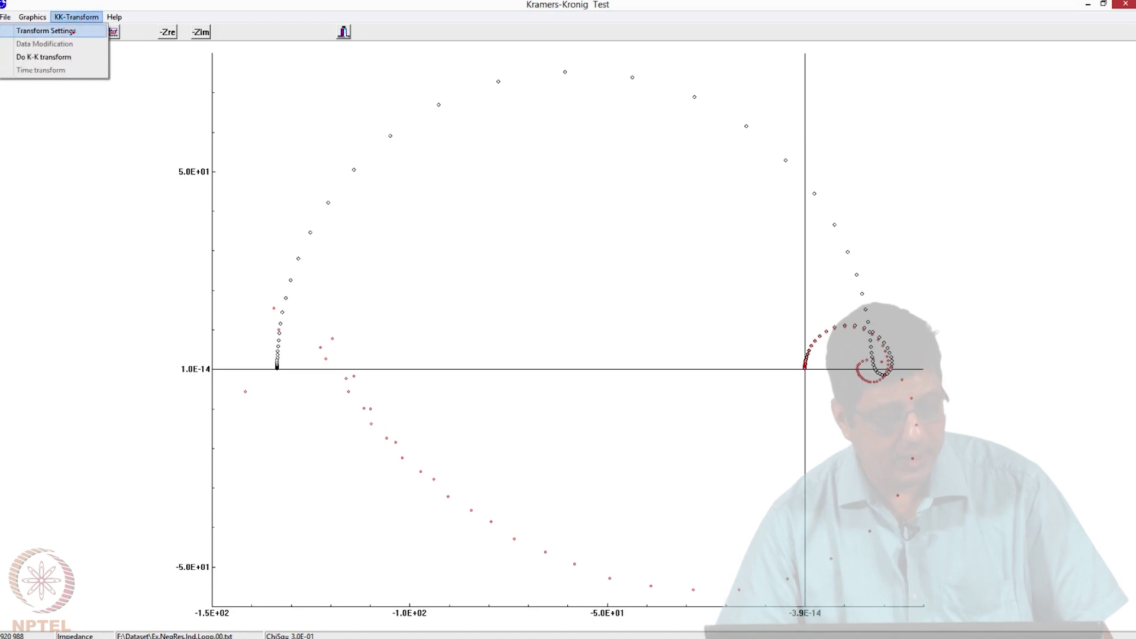
left_click(71, 30)
left_click(497, 265)
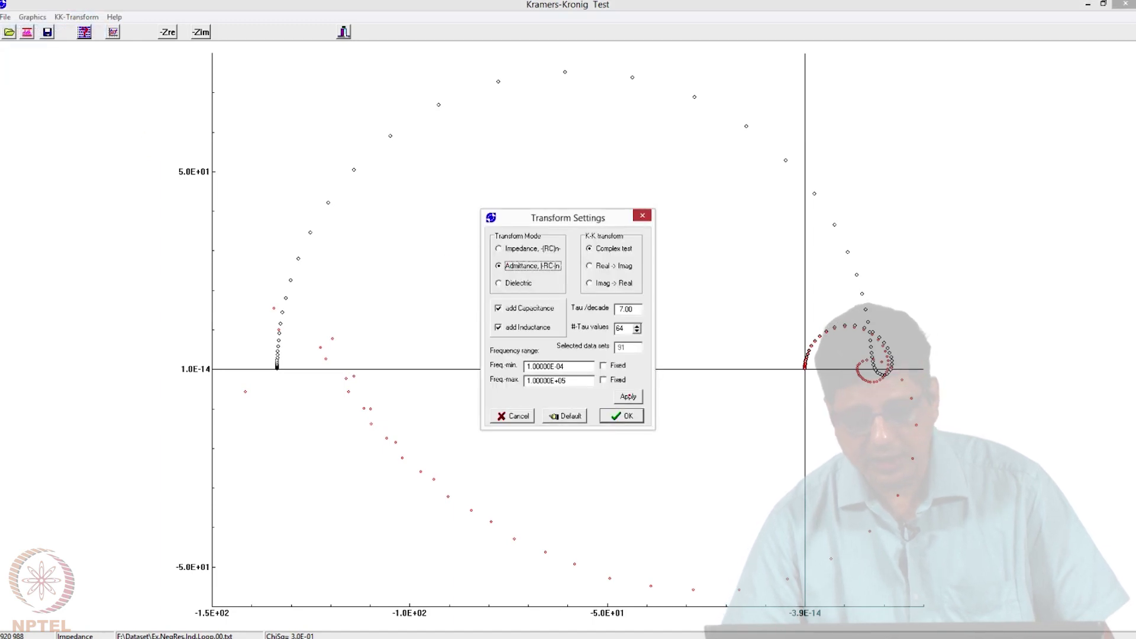
left_click(629, 416)
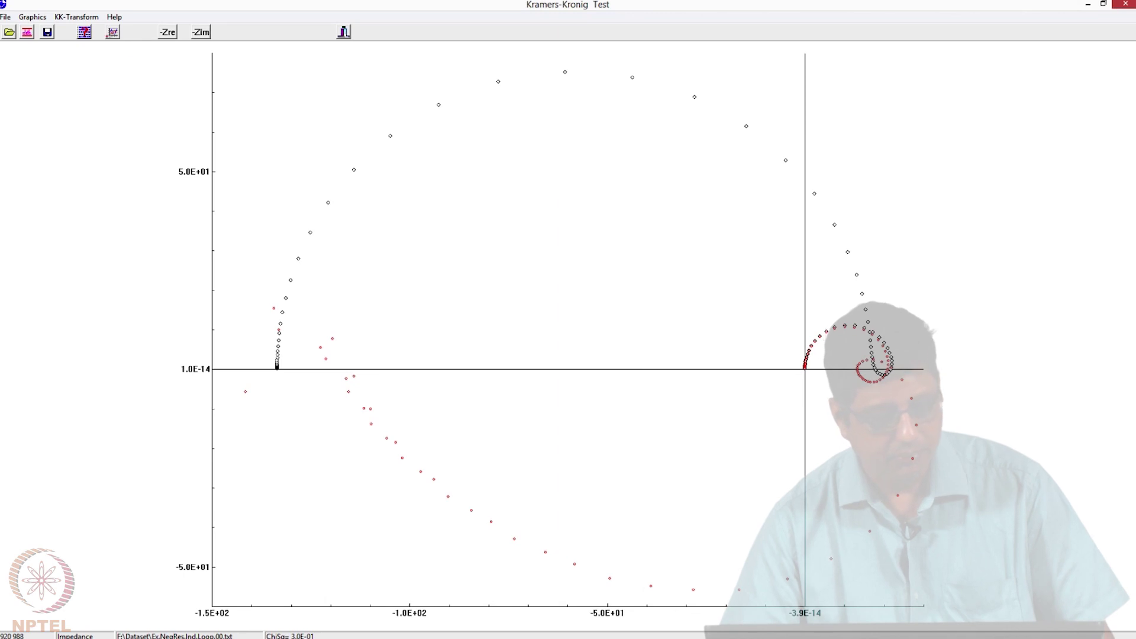
Run the K-K transform for near-zero residuals (chi-square 1.1E-12) and close the graph.
left_click(78, 17)
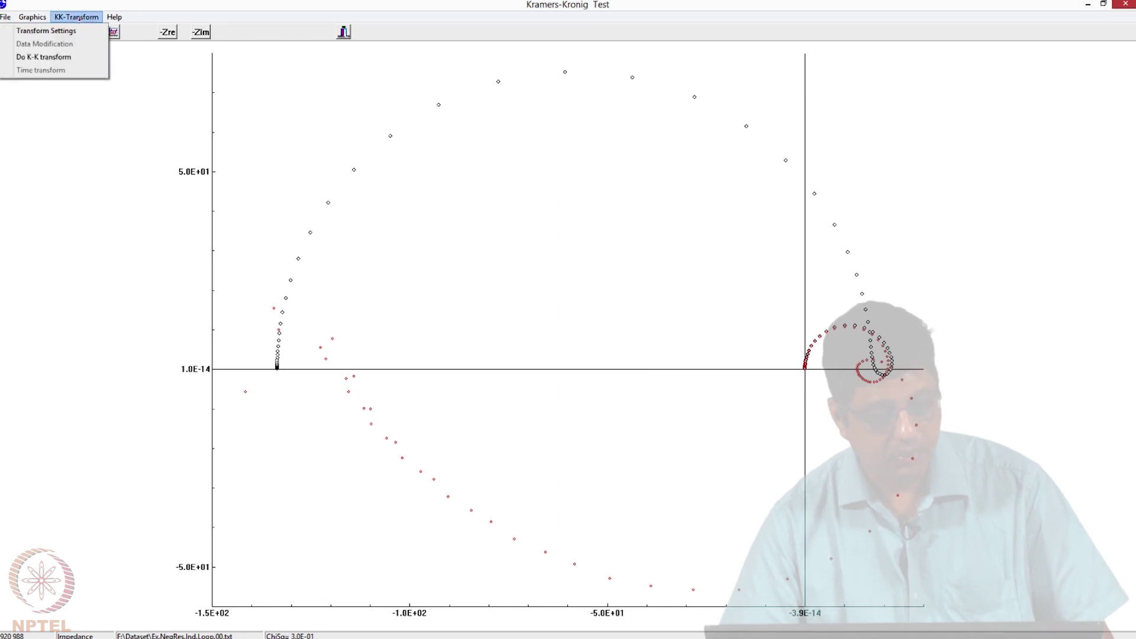
left_click(44, 57)
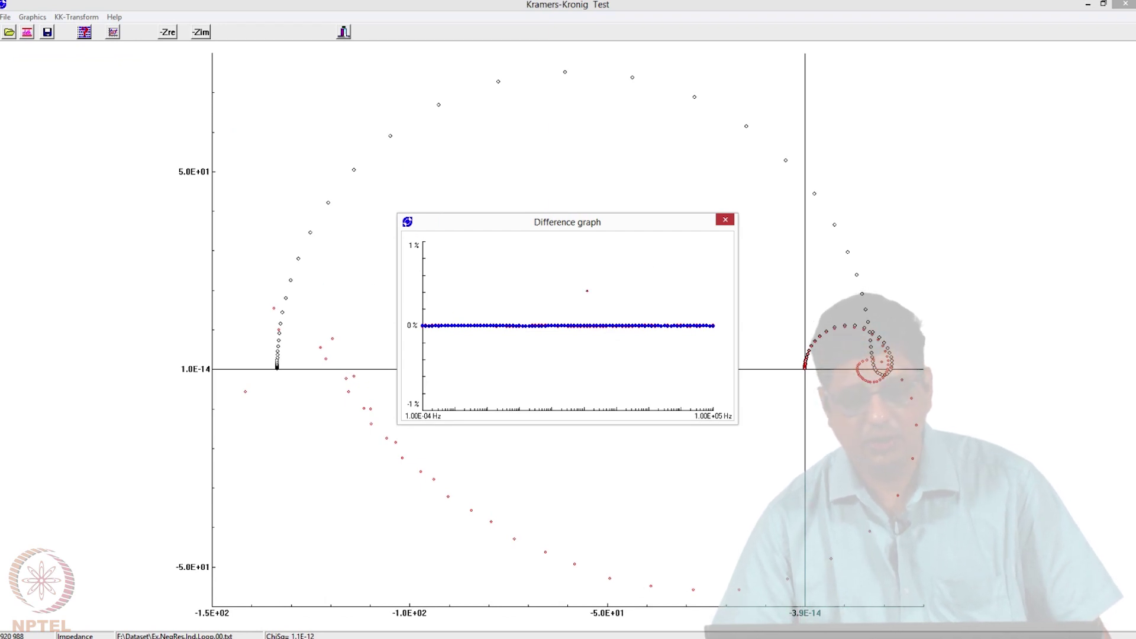
left_click(725, 219)
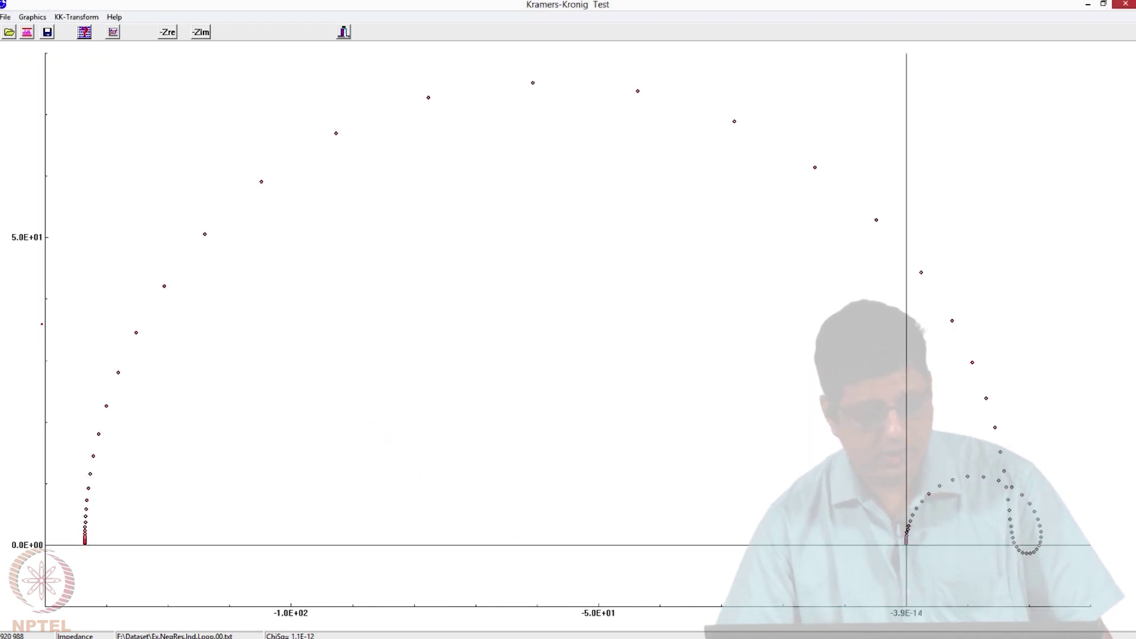